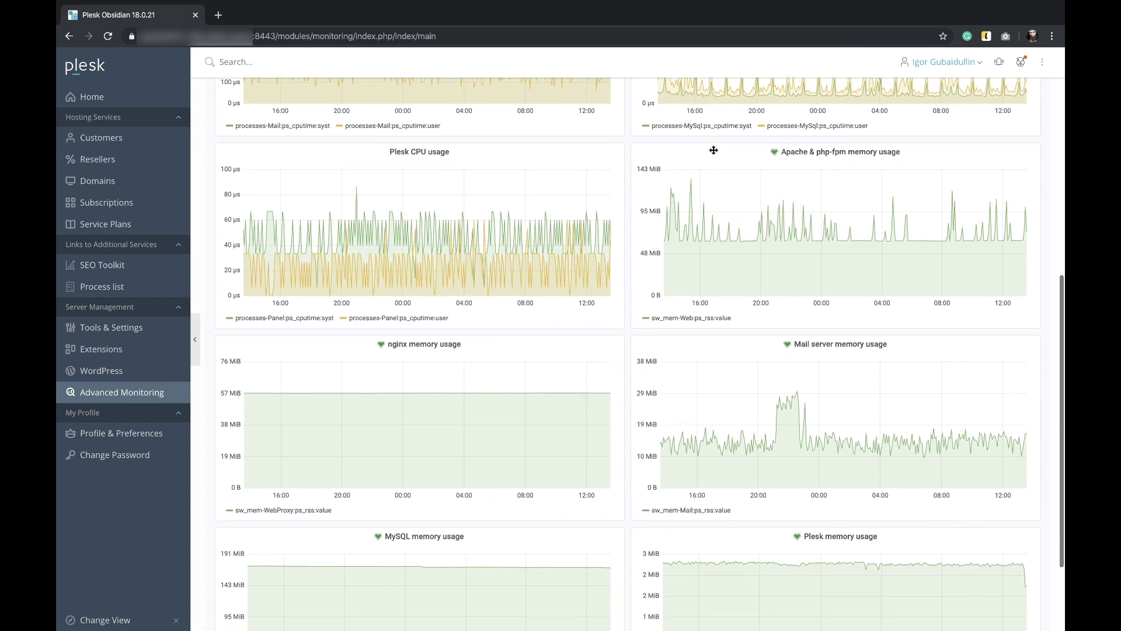
scroll(714, 150, "down", 2)
scroll(713, 150, "down", 1)
scroll(713, 150, "up", 1)
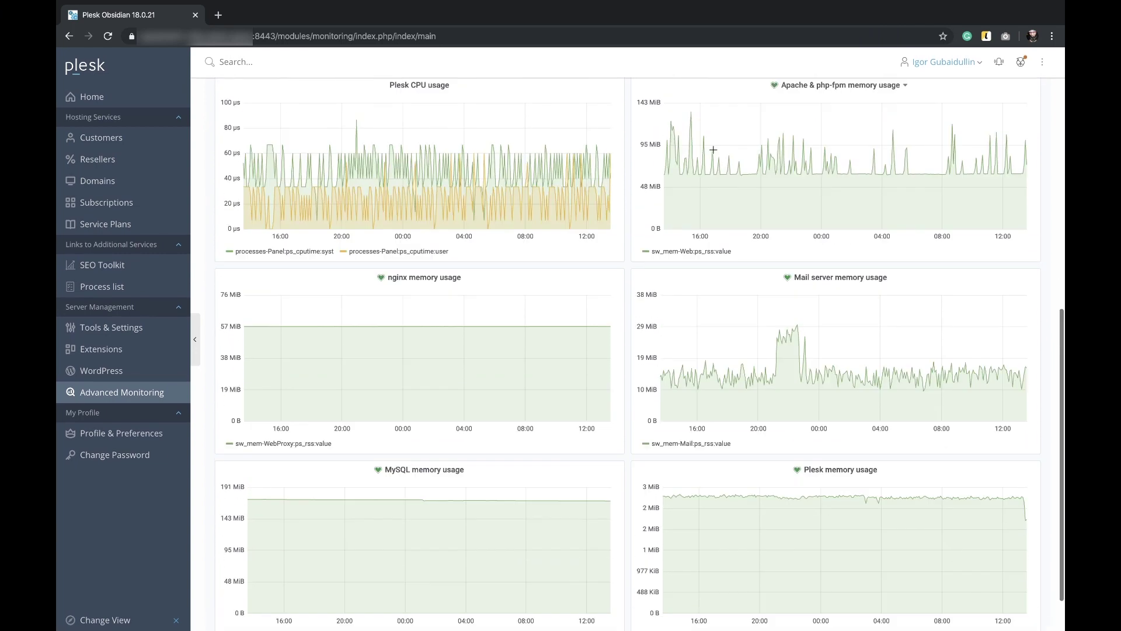
scroll(713, 149, "up", 3)
scroll(713, 150, "up", 3)
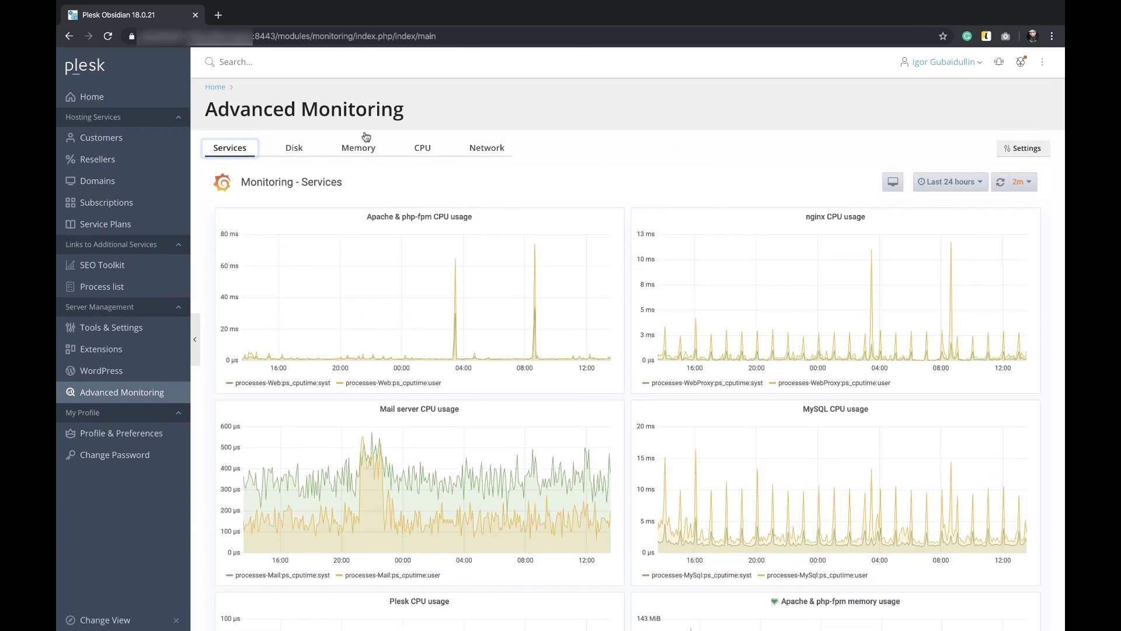
Step: Show the Disk, Memory, CPU and Network graphs in turn, then return to Services
left_click(299, 155)
left_click(356, 151)
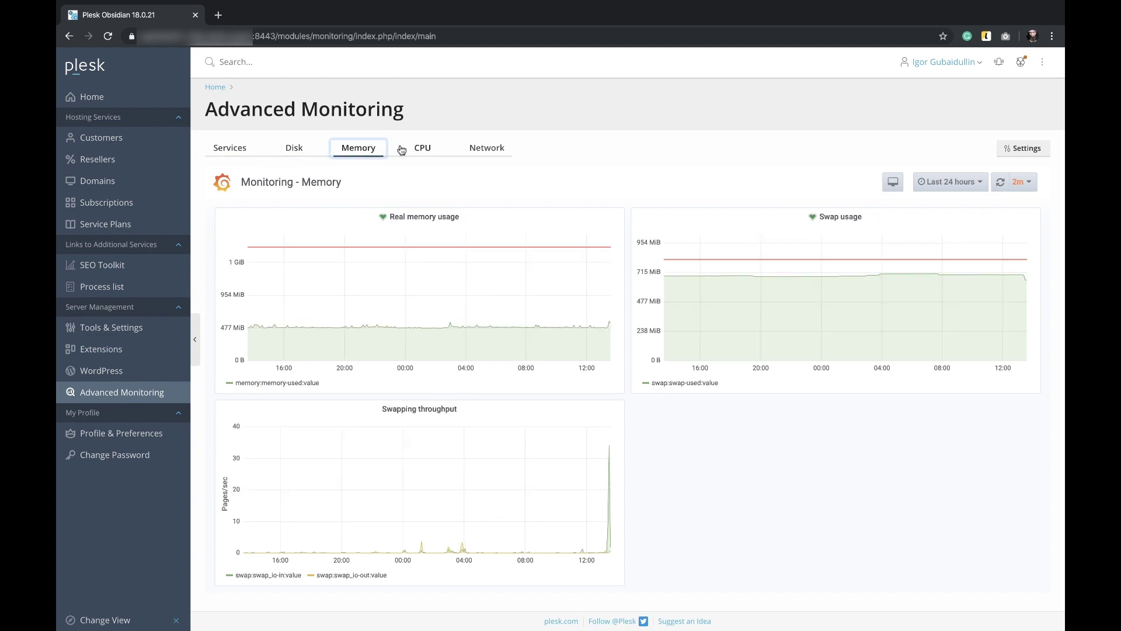
left_click(422, 153)
left_click(487, 151)
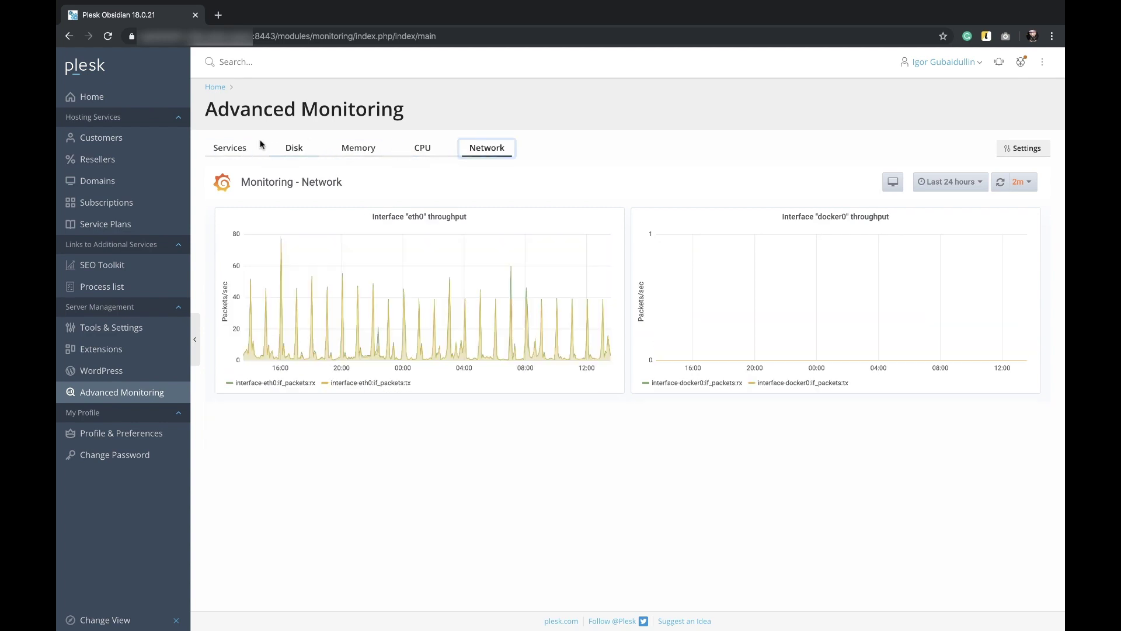
left_click(239, 155)
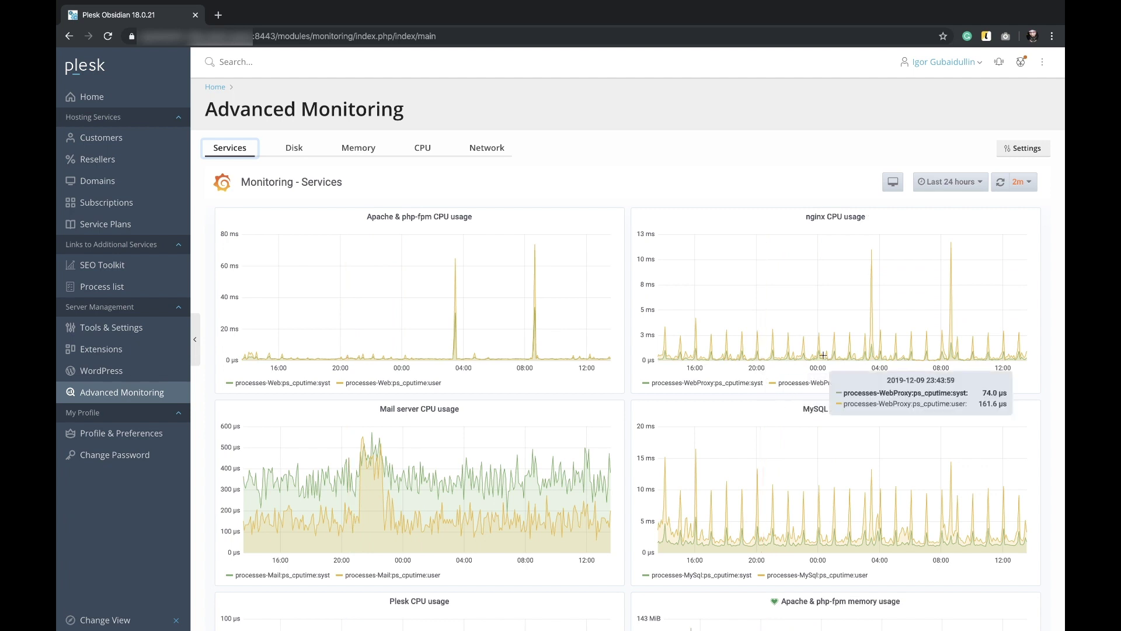
mouse_move(862, 311)
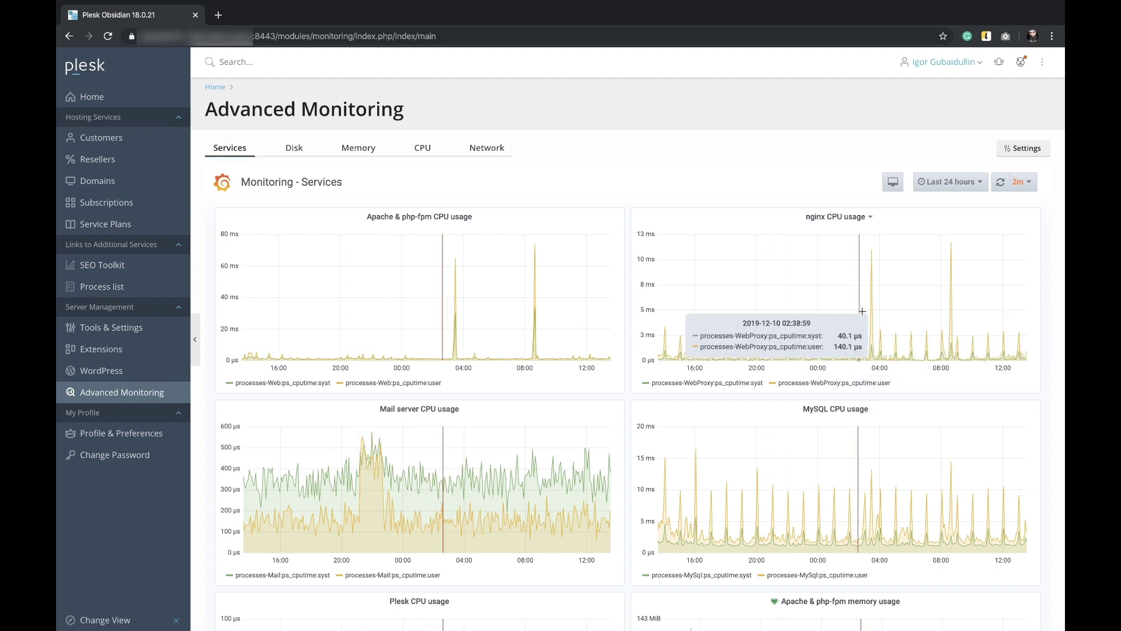
left_click_drag(859, 310, 886, 316)
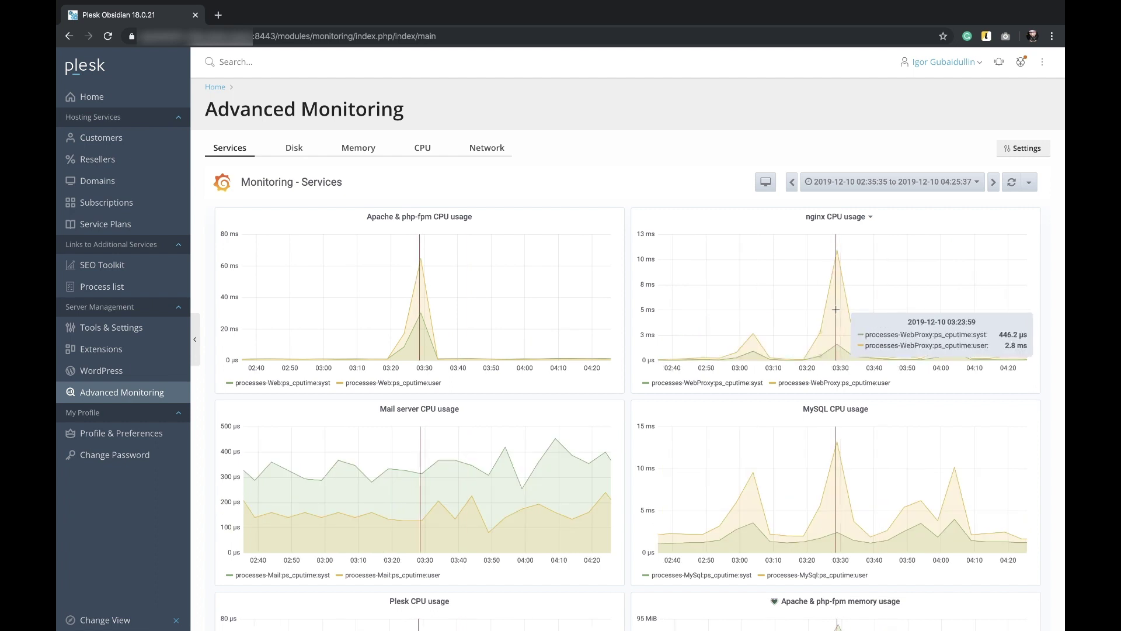
scroll(837, 309, "down", 2)
scroll(839, 316, "down", 1)
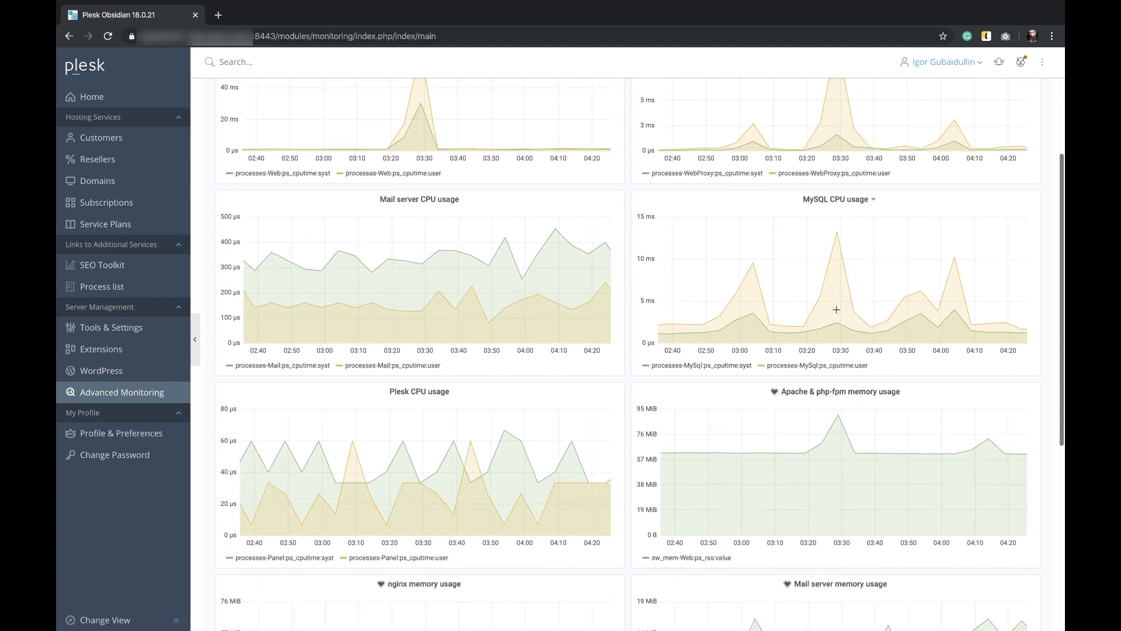
scroll(842, 323, "down", 1)
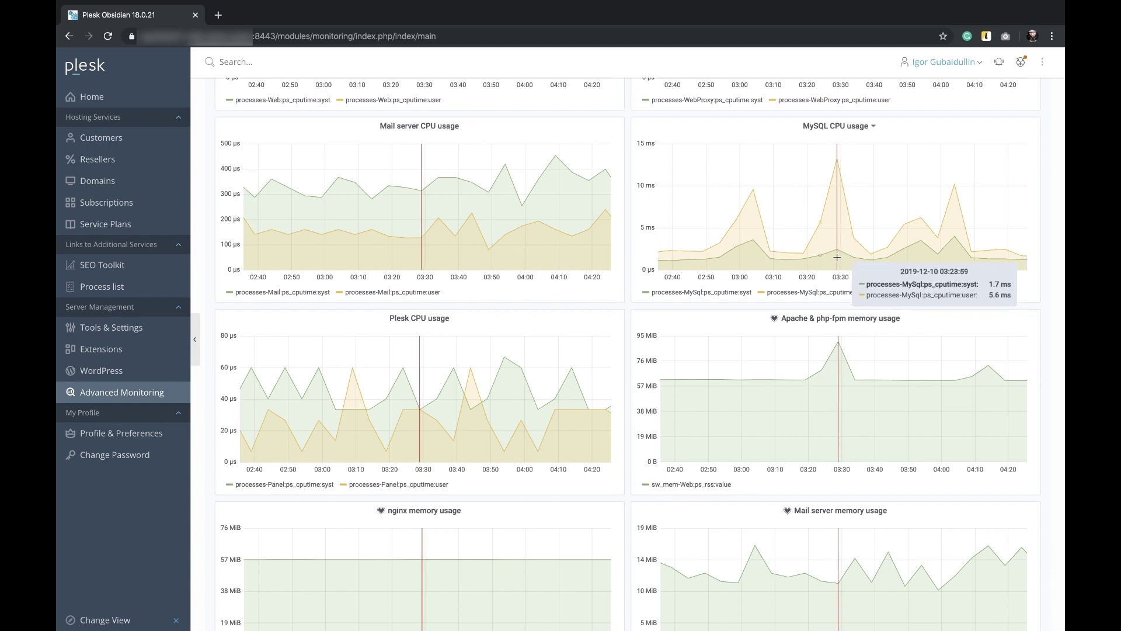
scroll(840, 246, "up", 4)
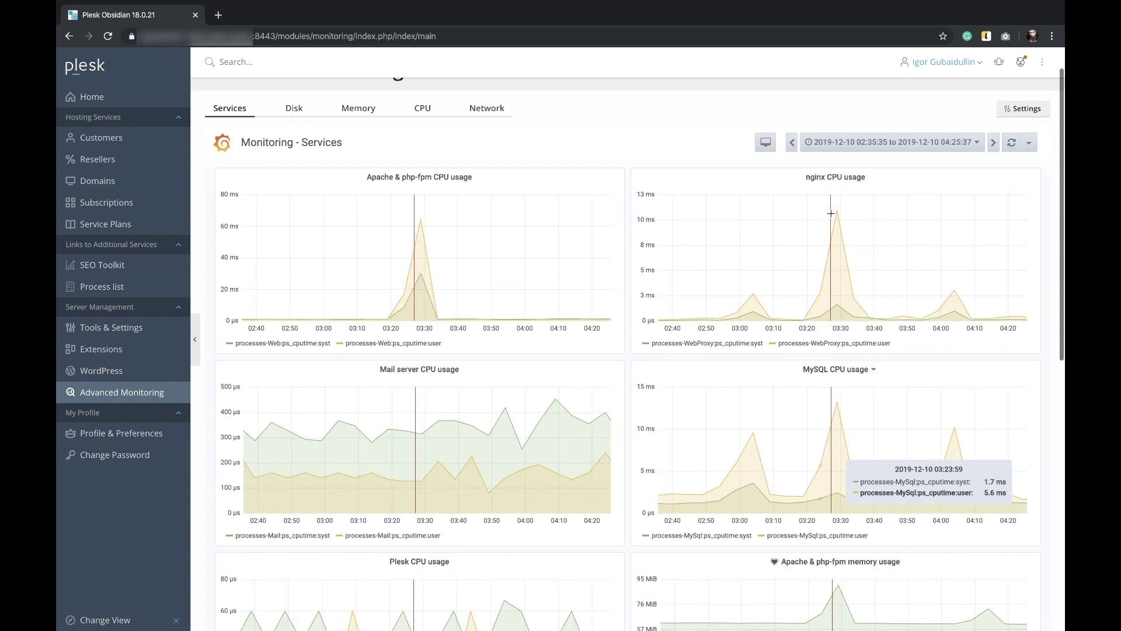
left_click(908, 184)
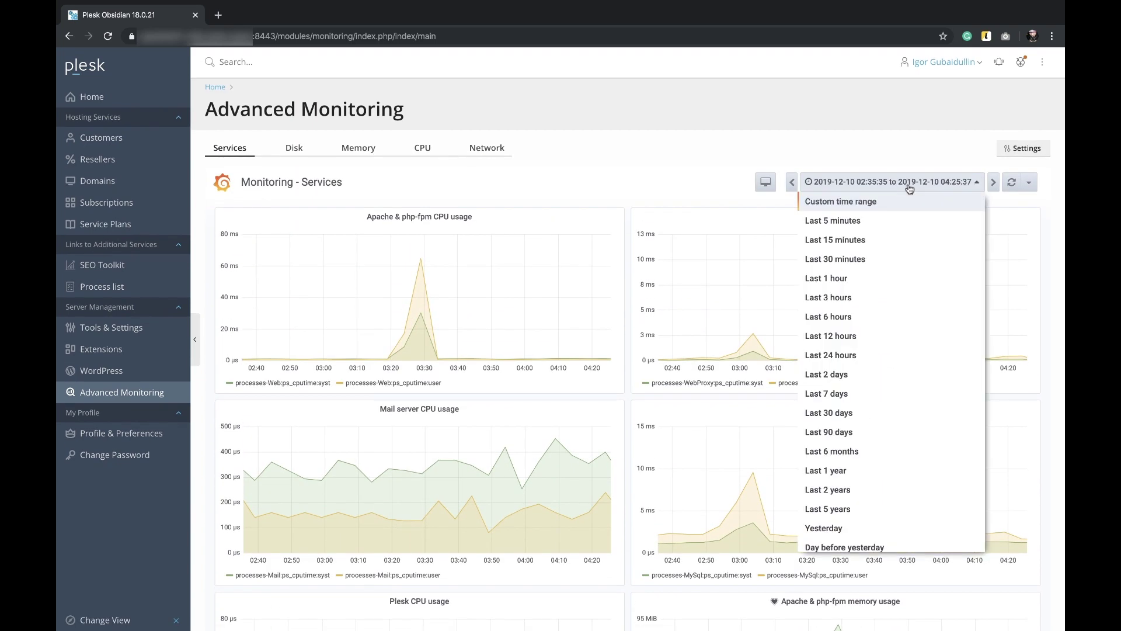
left_click(848, 356)
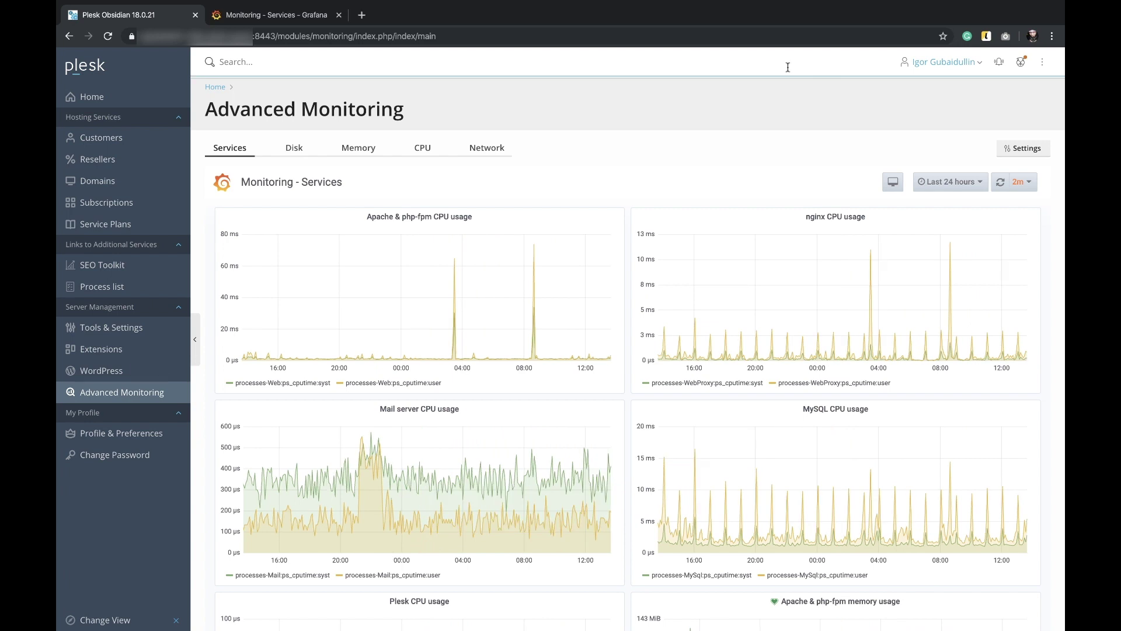
Step: Set the Partition '/' utilization alert threshold to 20% and apply it
left_click(1022, 147)
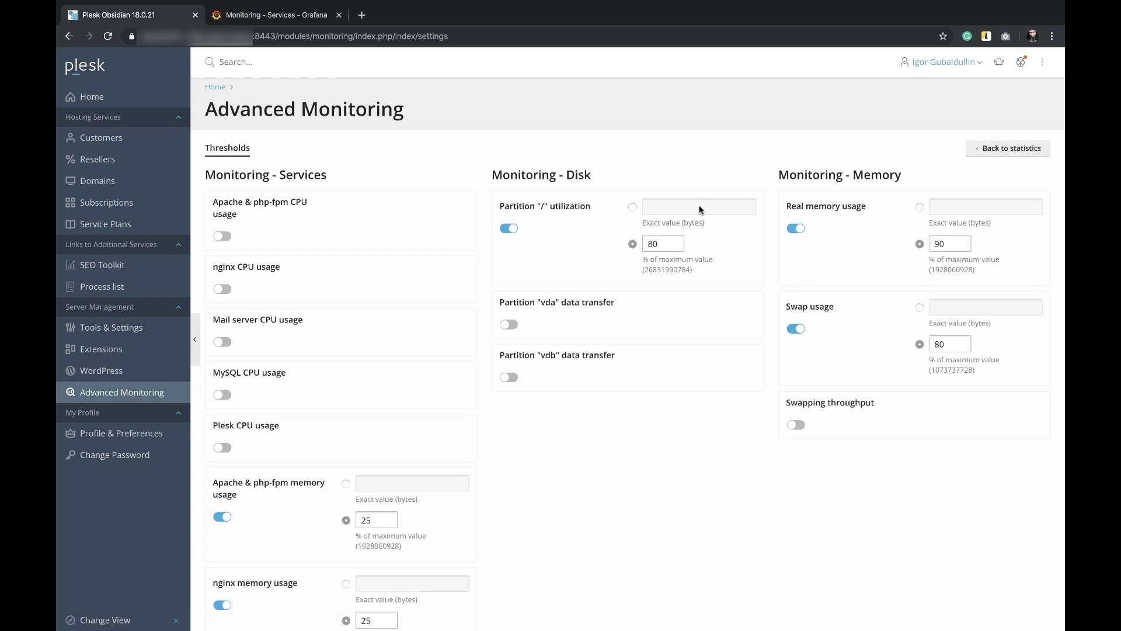
mouse_move(663, 243)
scroll(766, 441, "down", 5)
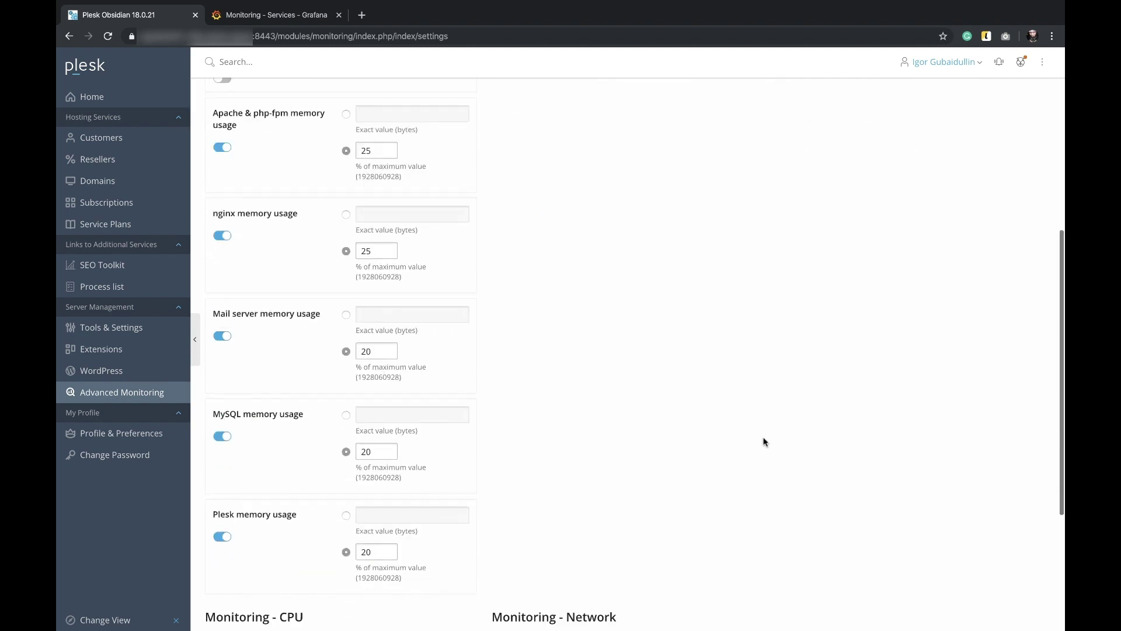
scroll(767, 440, "down", 3)
left_click(348, 583)
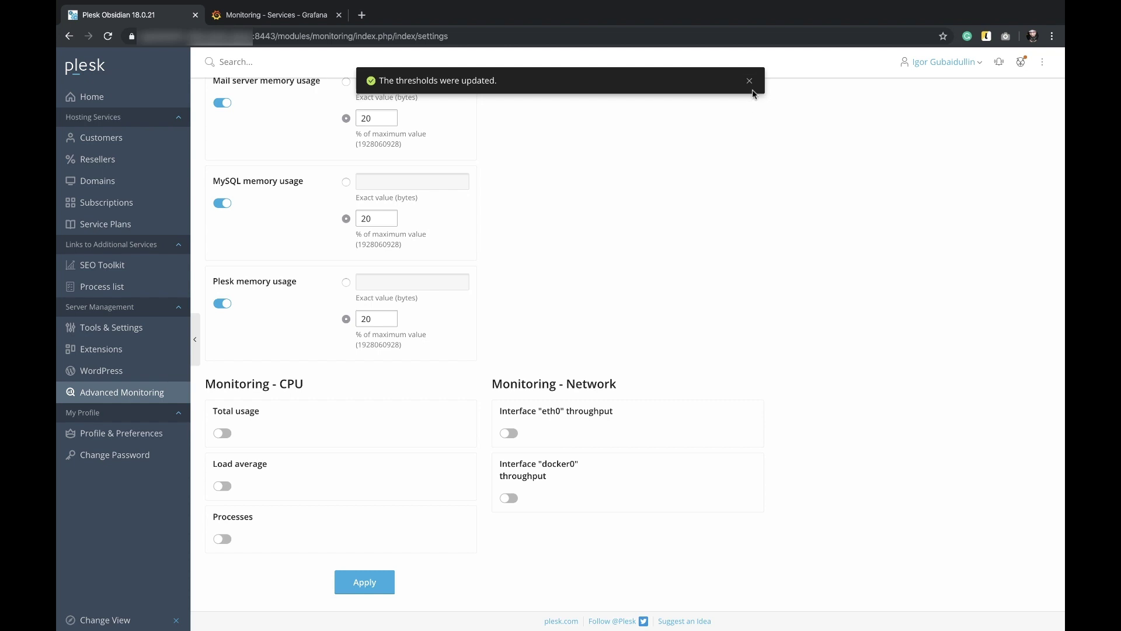
left_click(751, 88)
scroll(964, 192, "up", 8)
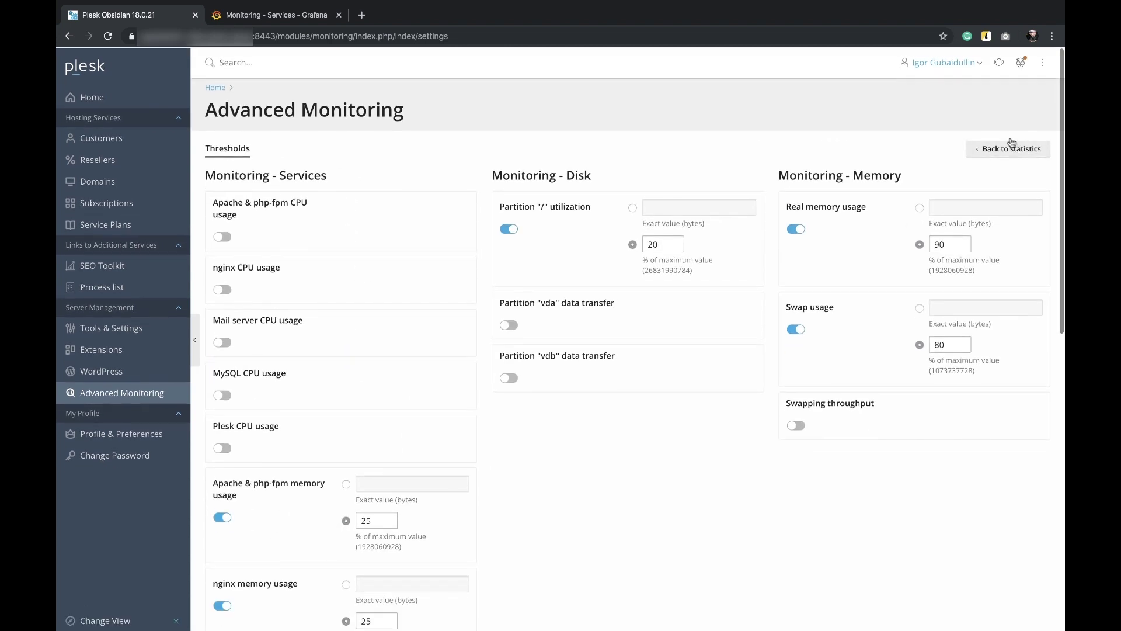
Step: Dismiss the root partition alert on the Disk graphs, then find and open the Grafana extension
left_click(1008, 148)
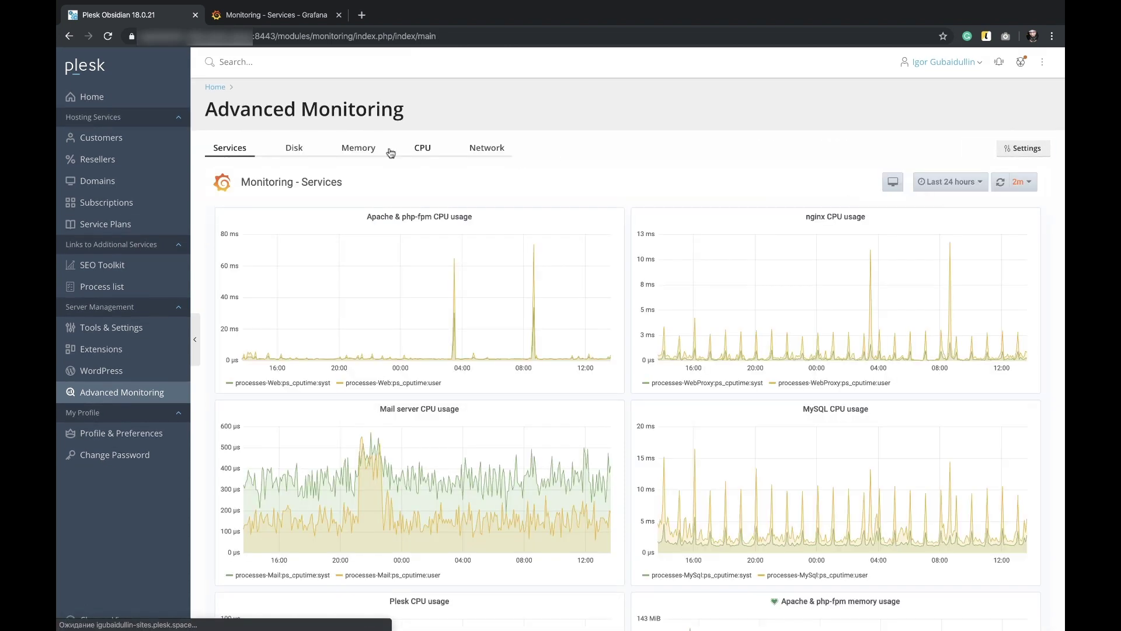
left_click(292, 149)
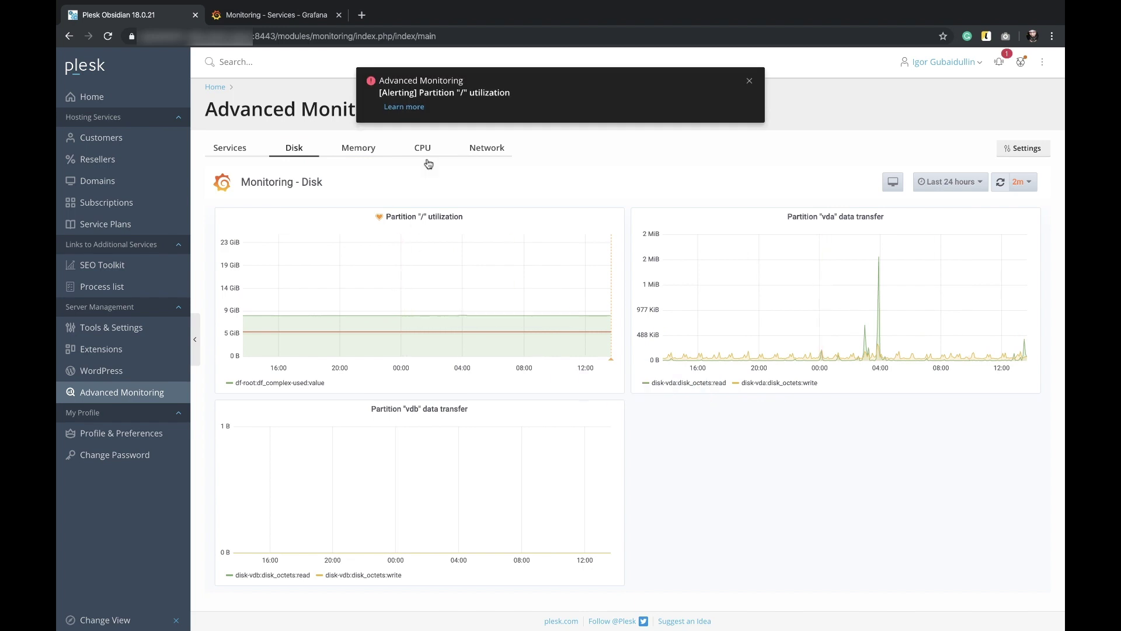
left_click(750, 81)
left_click(388, 63)
type("Grap")
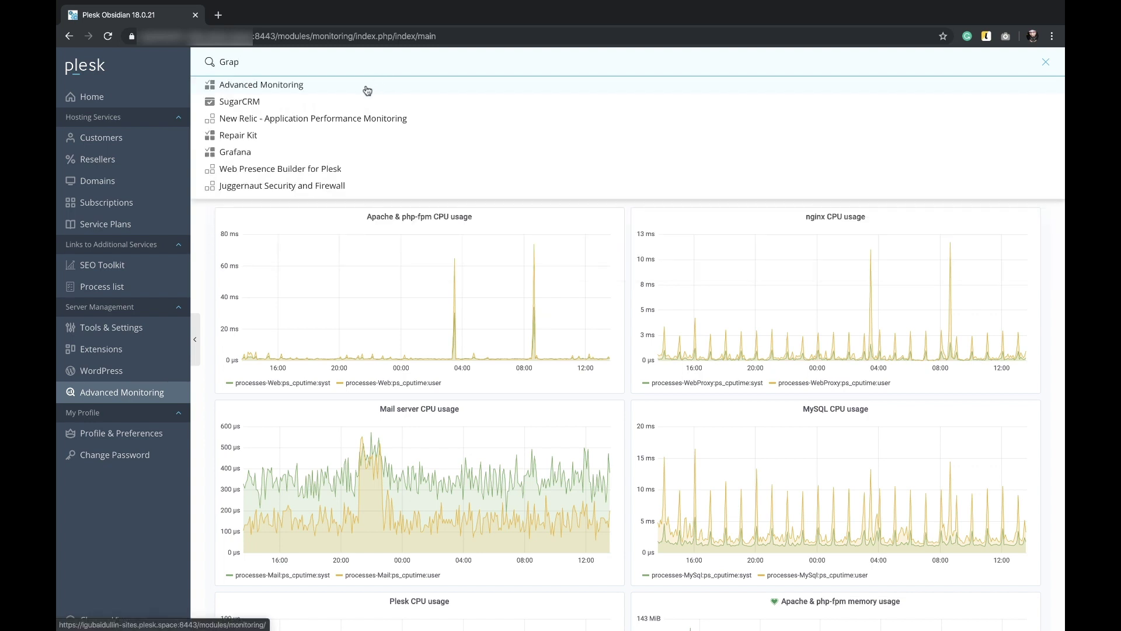
left_click(273, 156)
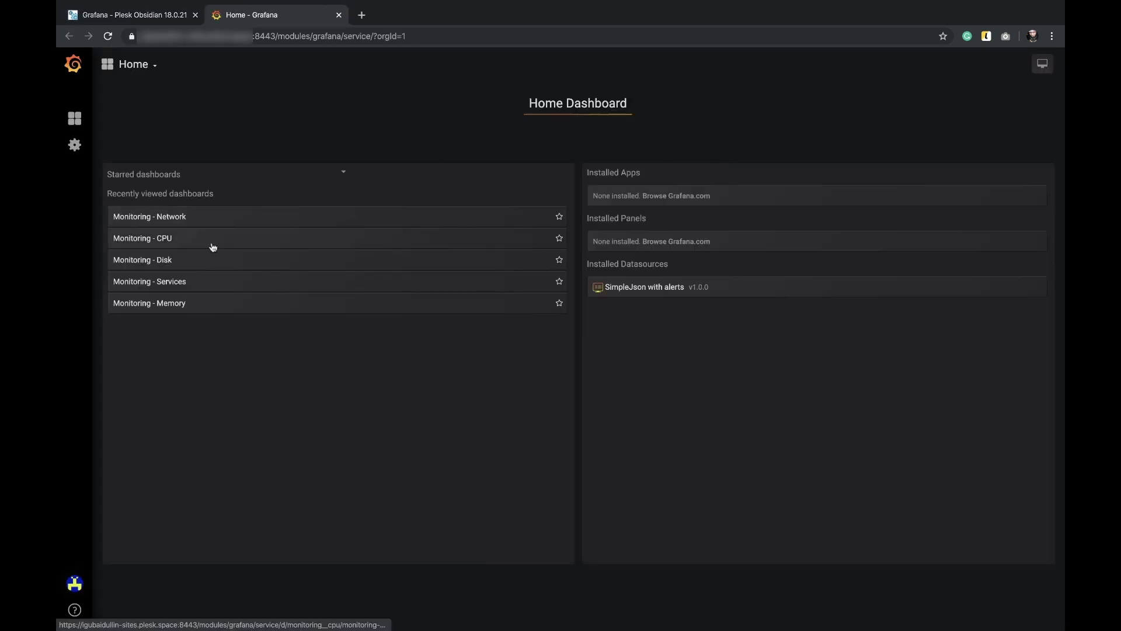
Step: View the Monitoring - CPU and Monitoring - Services dashboards, then return to the Plesk tab
left_click(213, 245)
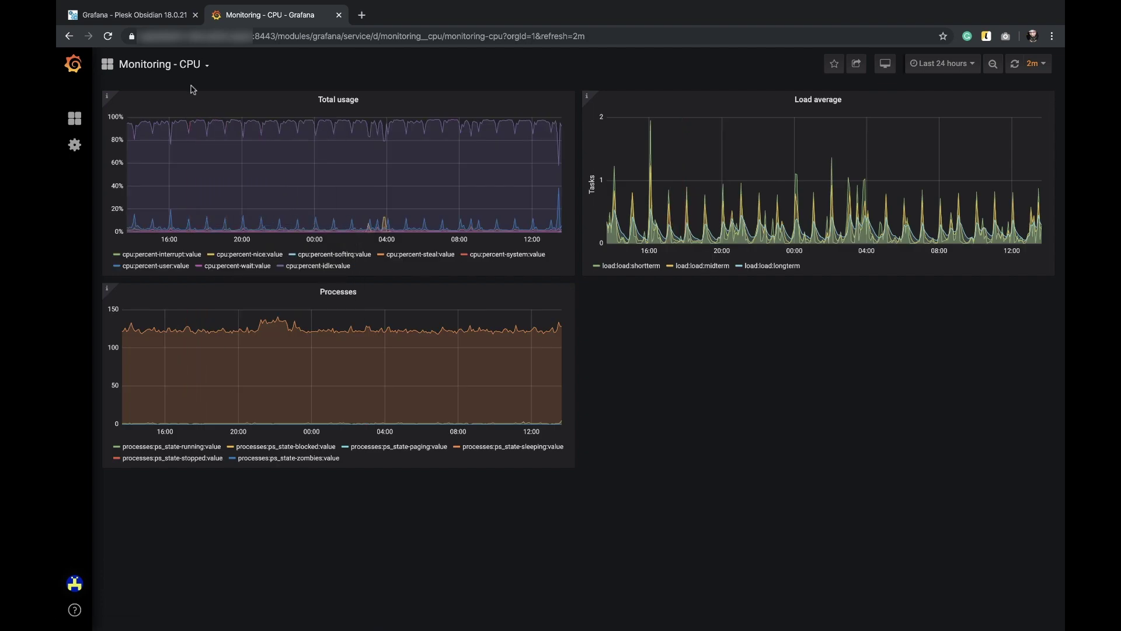
left_click(185, 66)
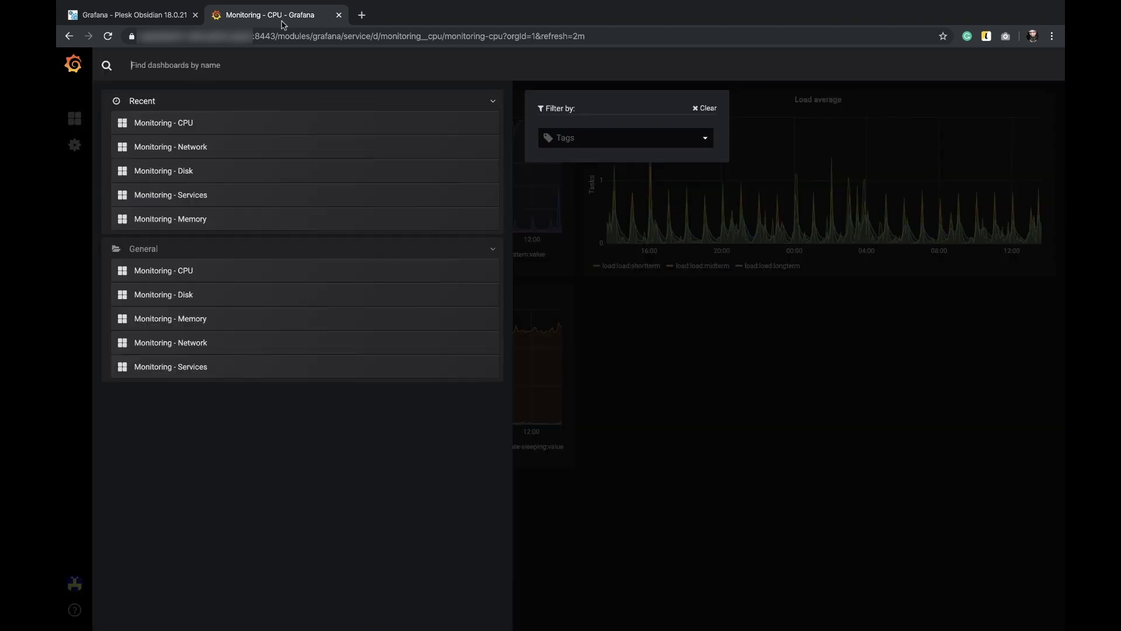
left_click(176, 194)
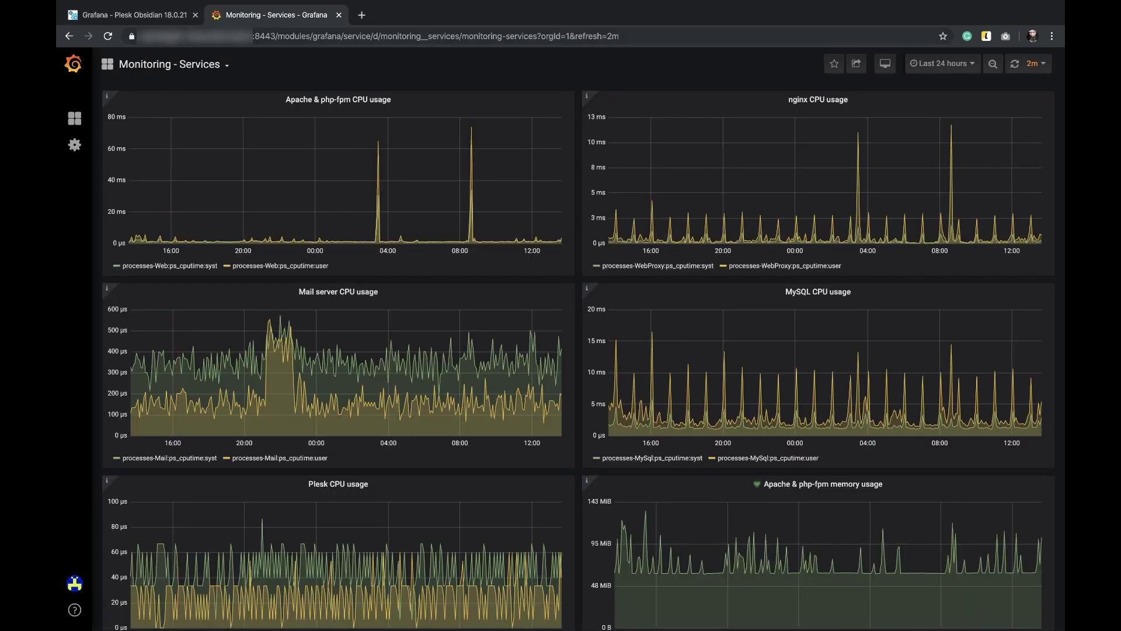
left_click(167, 20)
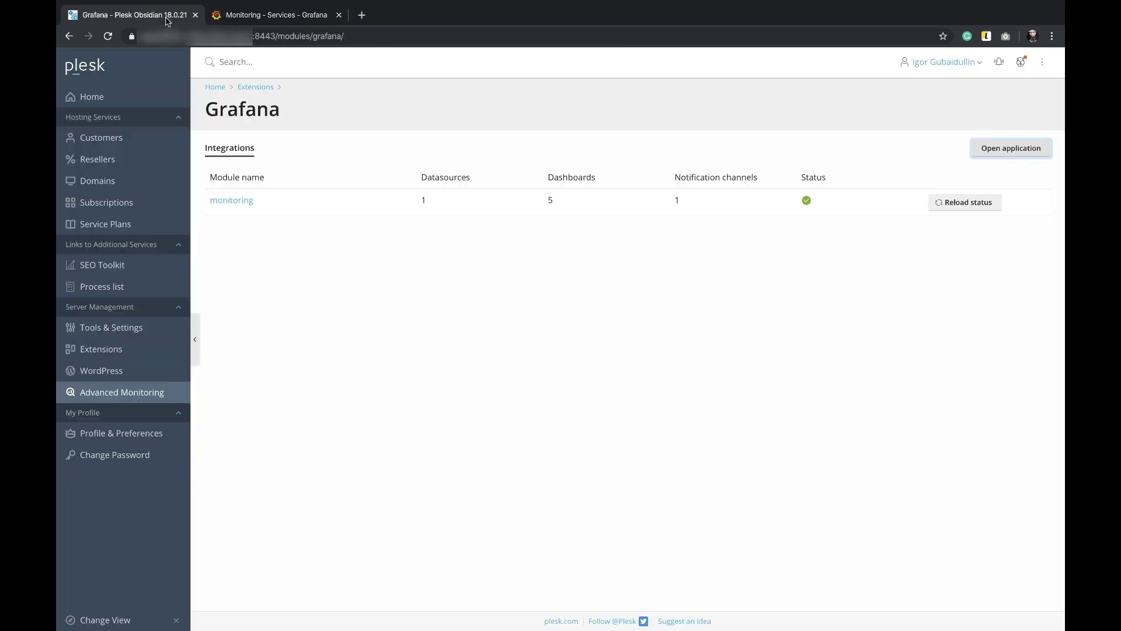
Step: Open the 'monitoring' module from Grafana's integrations table to show its Services graphs
left_click(235, 201)
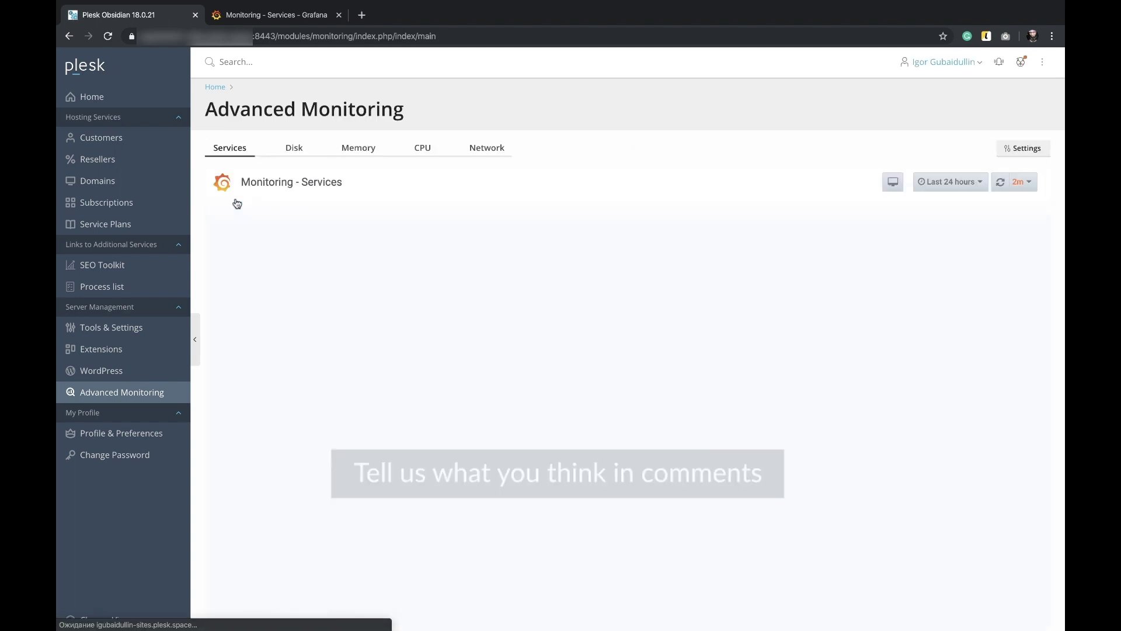
scroll(235, 203, "down", 1)
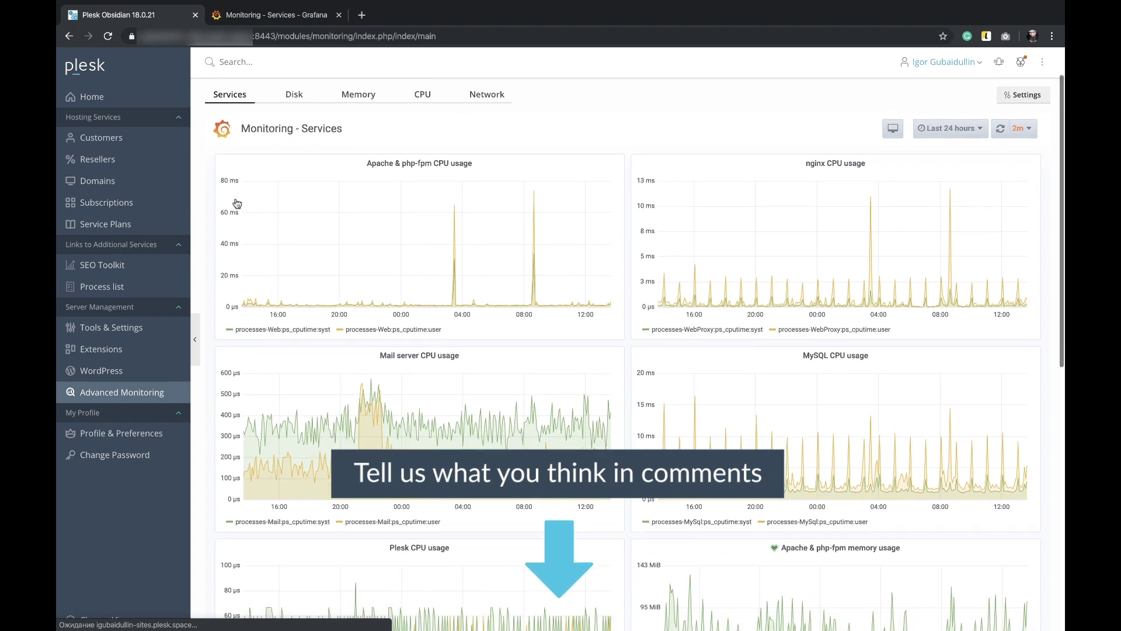
scroll(236, 204, "down", 1)
scroll(235, 203, "down", 1)
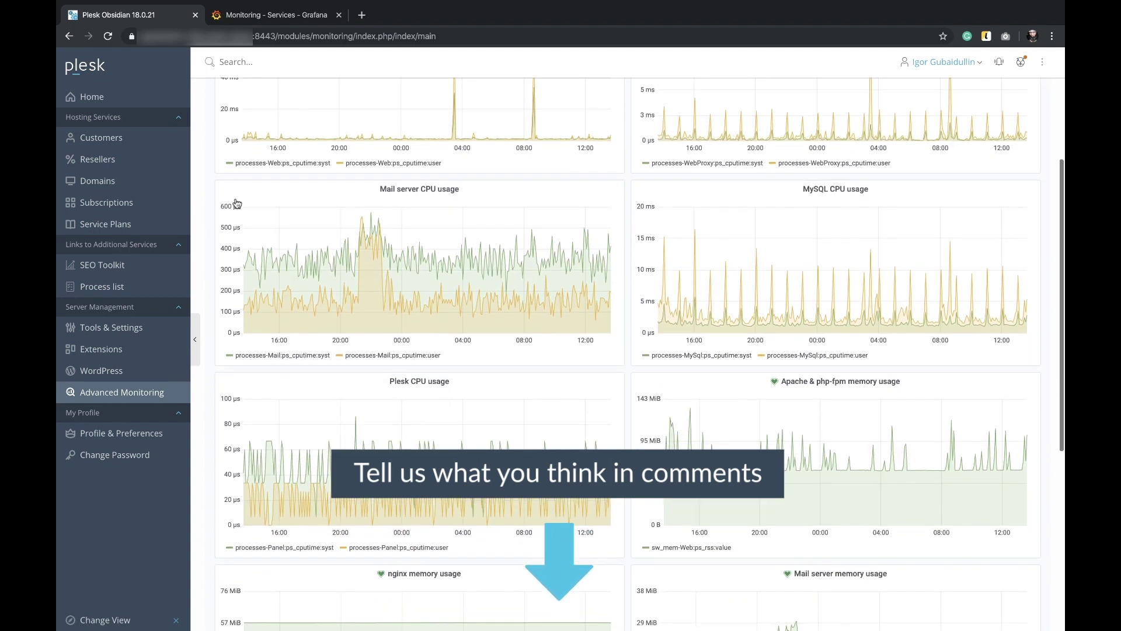